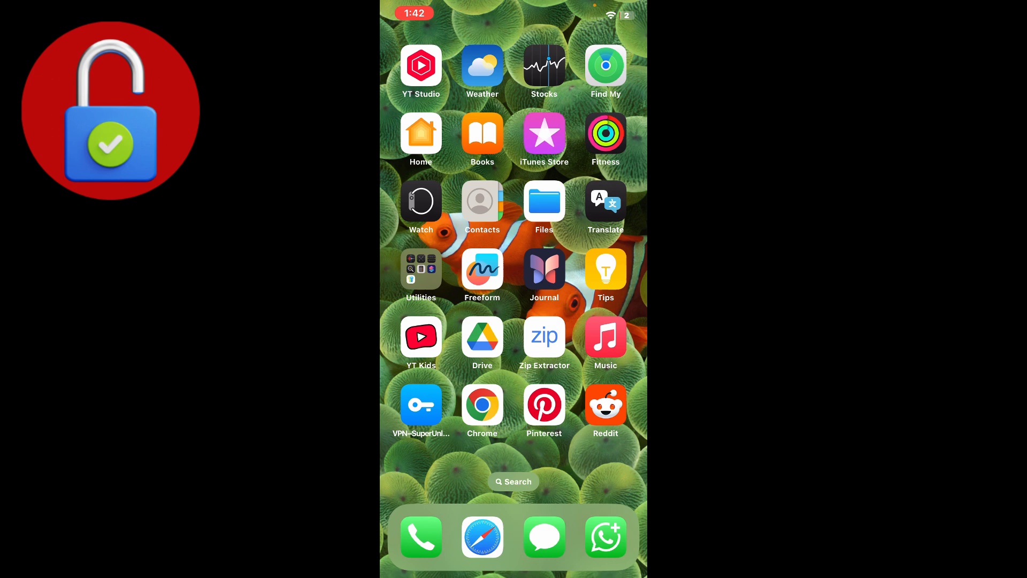
Launch Chrome from the home screen.
{"action": "left_click", "coordinate": [483, 405]}
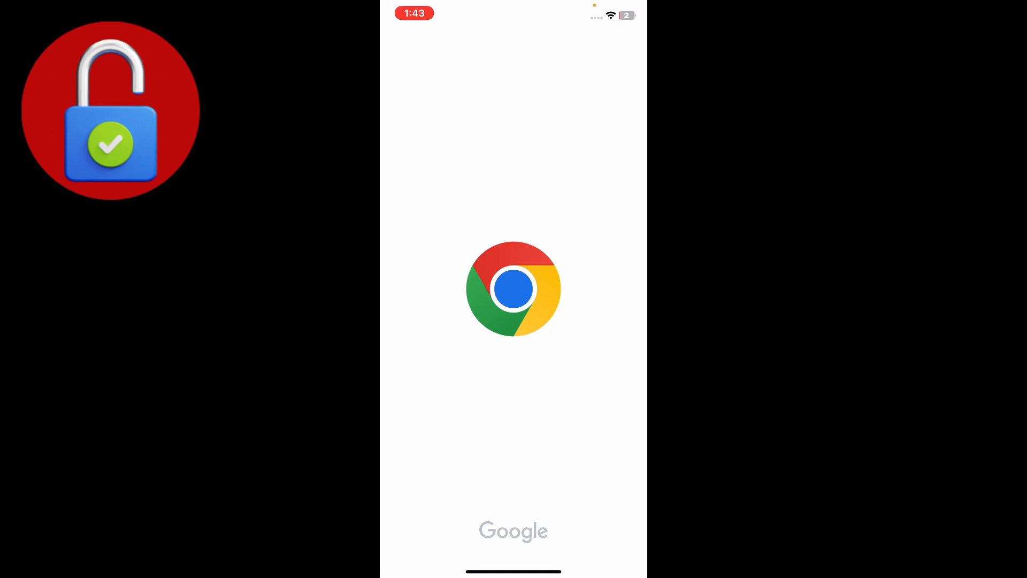
{"action": "scroll", "coordinate": [513, 289], "scroll_direction": "down", "scroll_amount": 2}
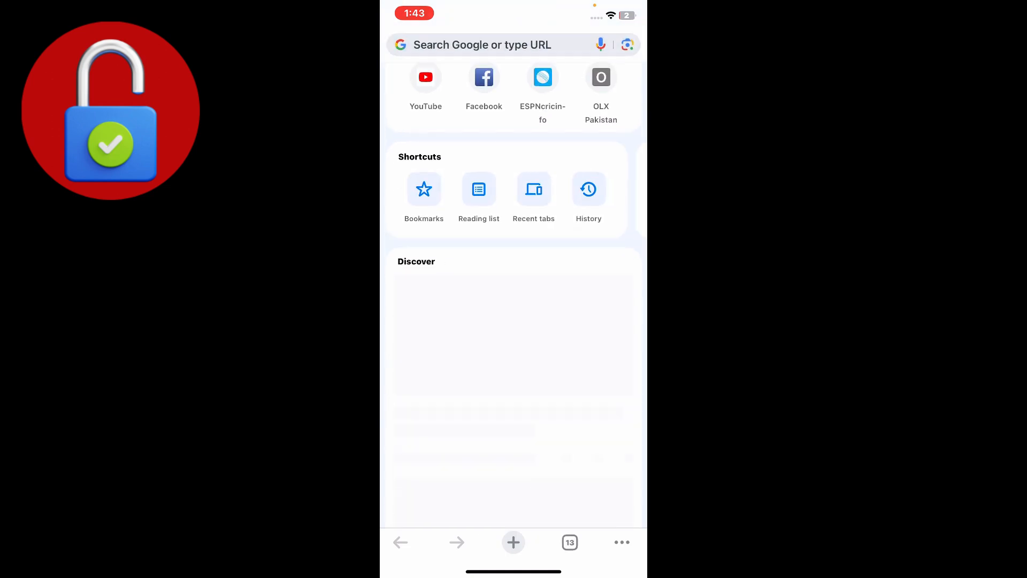
{"action": "scroll", "coordinate": [514, 241], "scroll_direction": "down", "scroll_amount": 1}
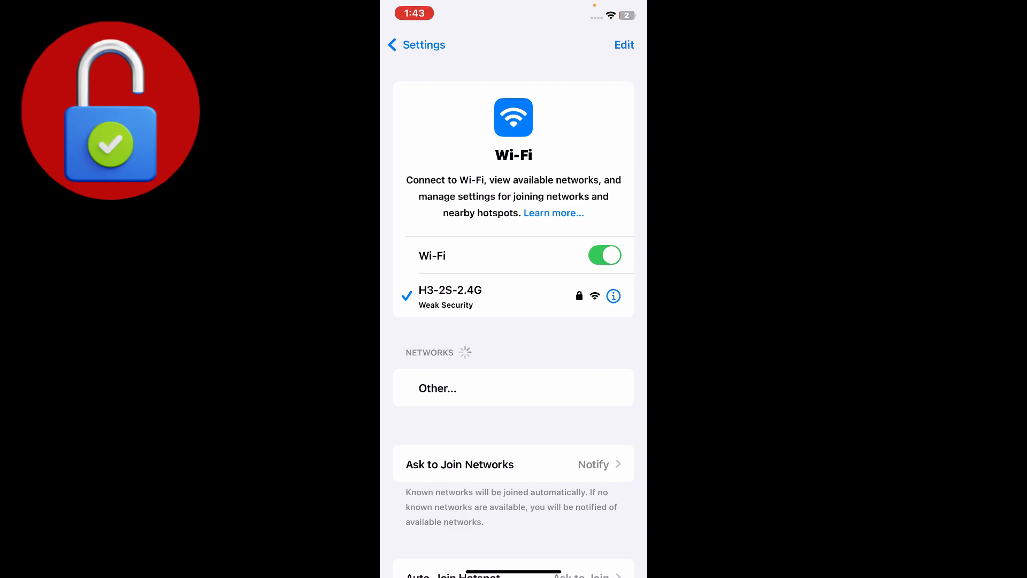
Recheck the Wi-Fi network settings and return to the main settings list.
{"action": "left_click", "coordinate": [418, 45]}
{"action": "scroll", "coordinate": [515, 321], "scroll_direction": "up", "scroll_amount": 3}
{"action": "left_click", "coordinate": [448, 210]}
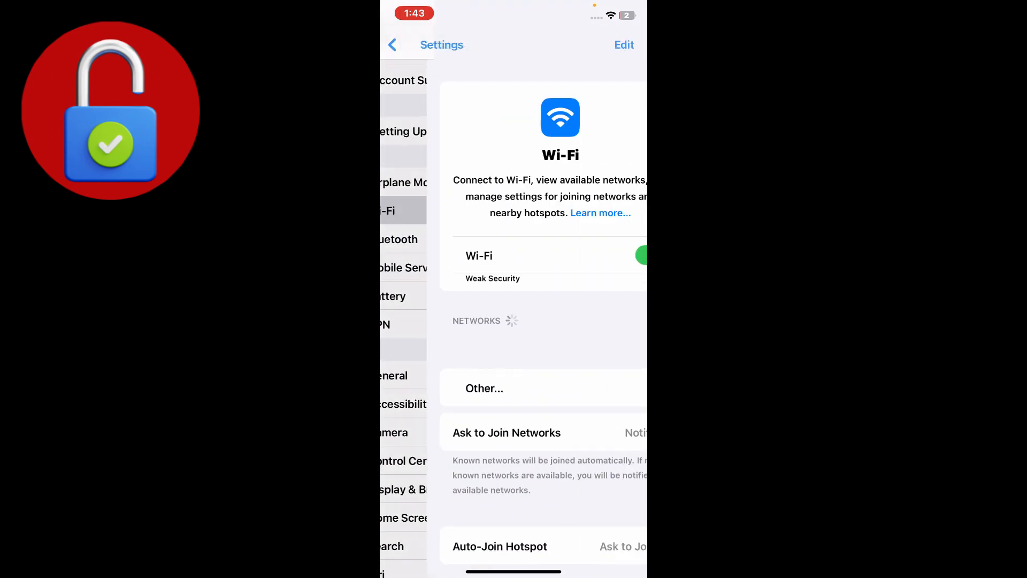
{"action": "left_click", "coordinate": [418, 45]}
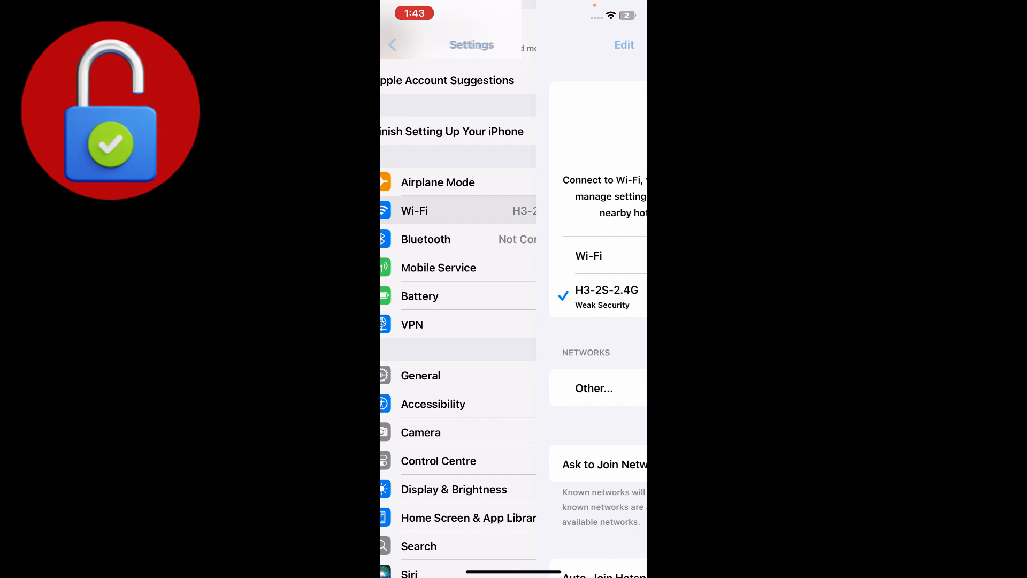
{"action": "scroll", "coordinate": [514, 322], "scroll_direction": "down", "scroll_amount": 2}
{"action": "scroll", "coordinate": [515, 322], "scroll_direction": "down", "scroll_amount": 3}
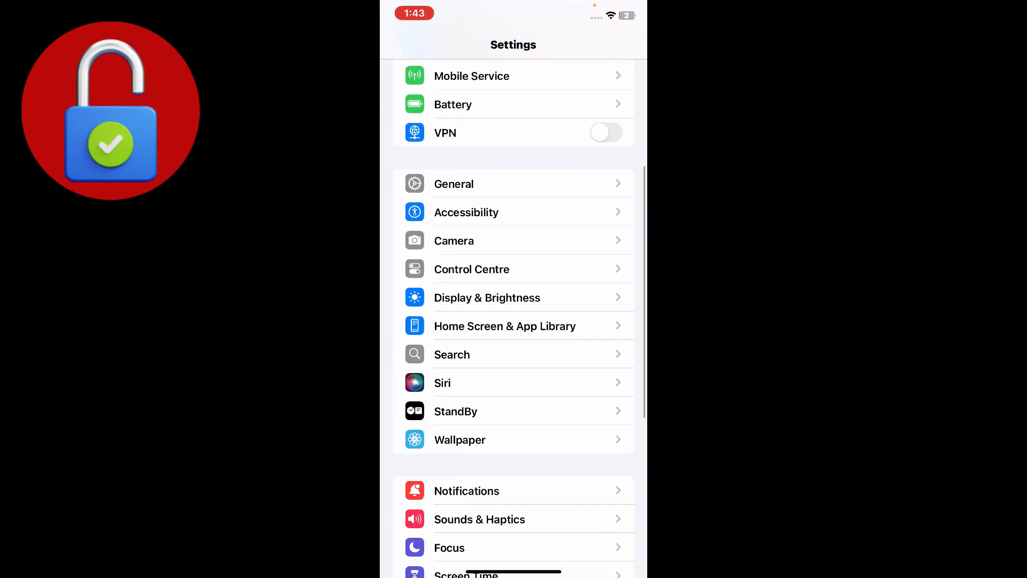
Check for a software update under General, then return to General.
{"action": "left_click", "coordinate": [453, 101]}
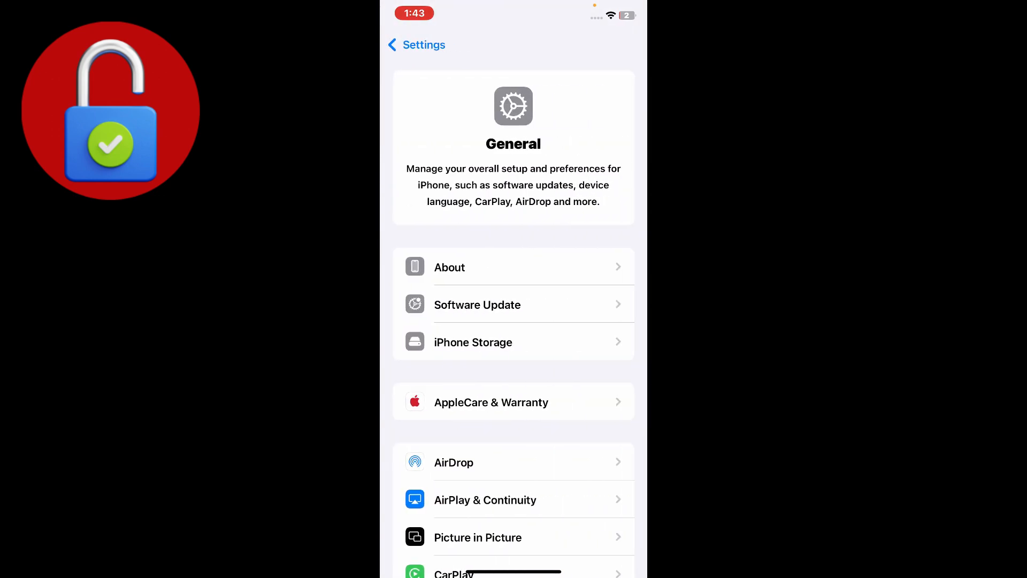
{"action": "scroll", "coordinate": [514, 321], "scroll_direction": "down", "scroll_amount": 2}
{"action": "left_click", "coordinate": [482, 220]}
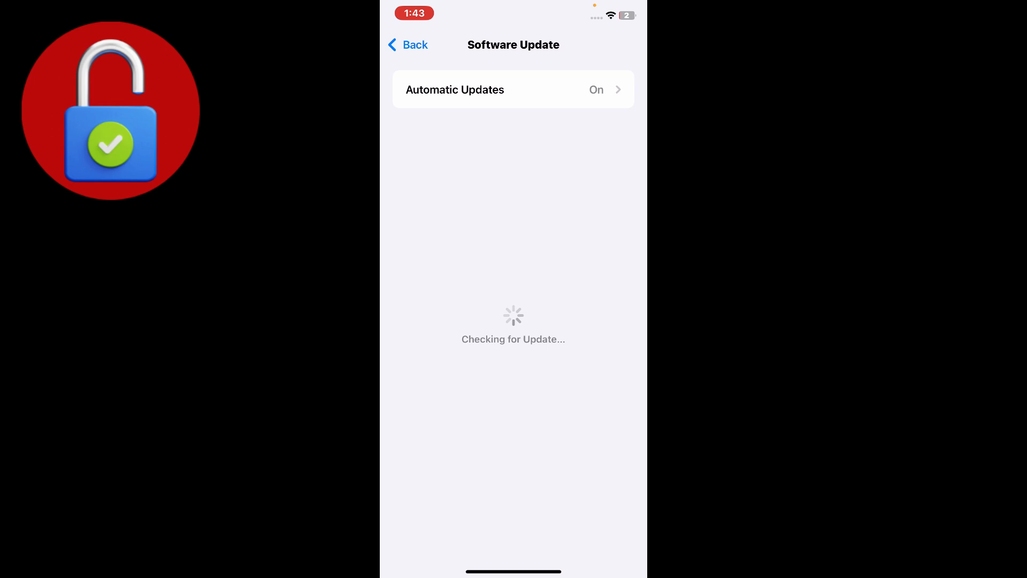
{"action": "left_click", "coordinate": [413, 45]}
{"action": "scroll", "coordinate": [513, 321], "scroll_direction": "down", "scroll_amount": 1}
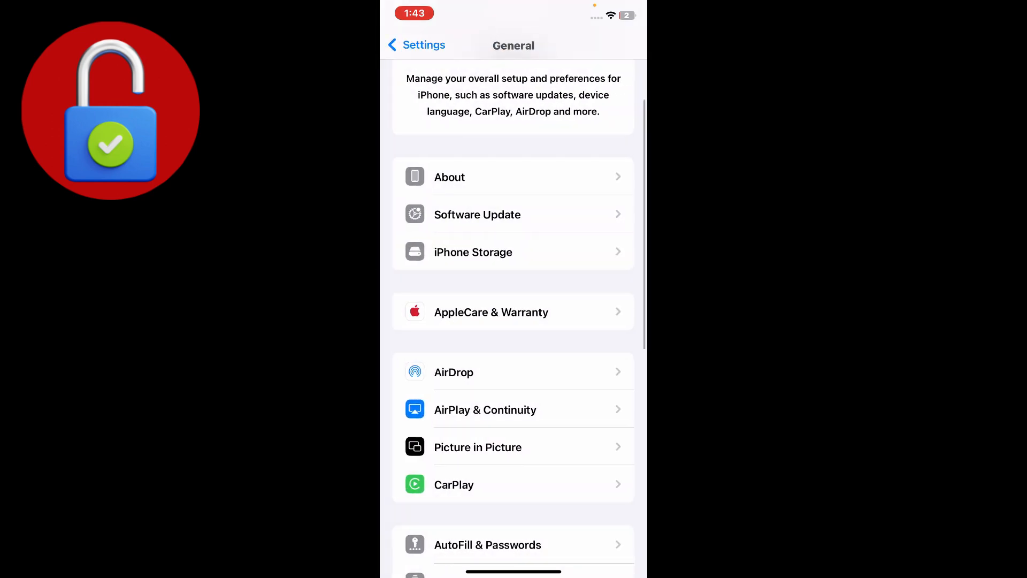
Review Chrome's storage details (290 MB app, 245.3 MB data) in iPhone Storage.
{"action": "left_click", "coordinate": [474, 252]}
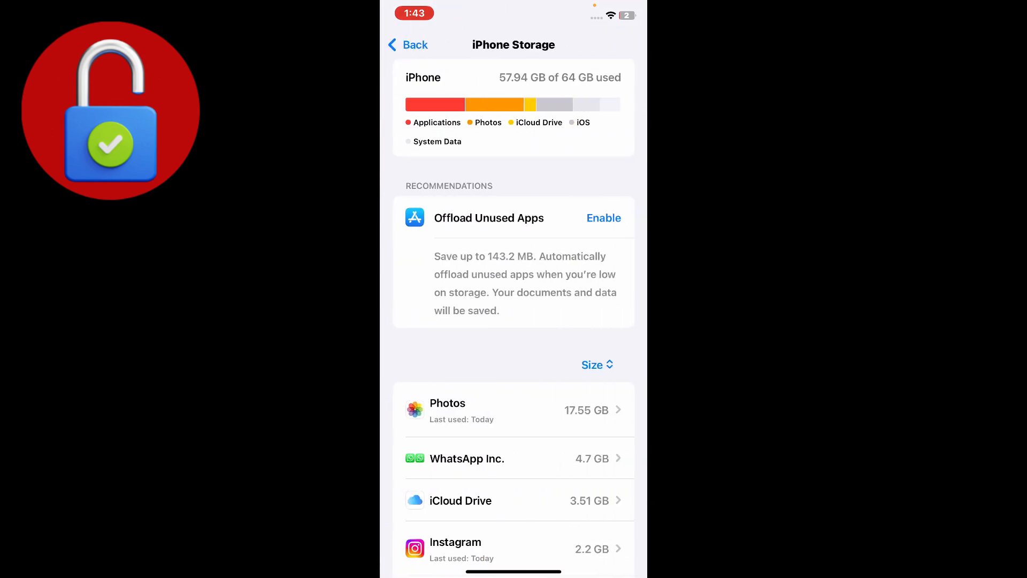
{"action": "scroll", "coordinate": [514, 321], "scroll_direction": "down", "scroll_amount": 2}
{"action": "scroll", "coordinate": [514, 321], "scroll_direction": "down", "scroll_amount": 3}
{"action": "scroll", "coordinate": [514, 321], "scroll_direction": "down", "scroll_amount": 5}
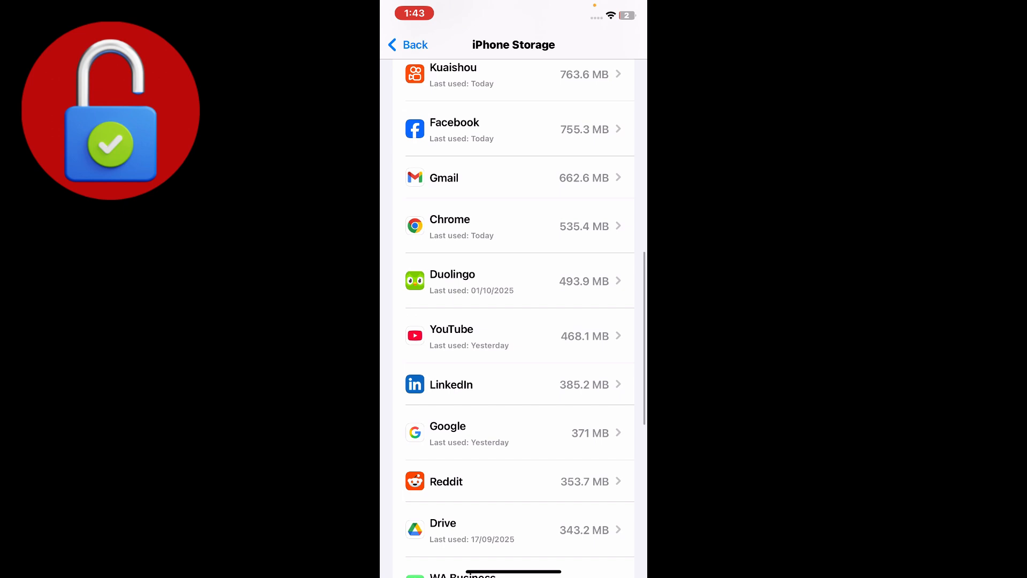
{"action": "left_click", "coordinate": [513, 225]}
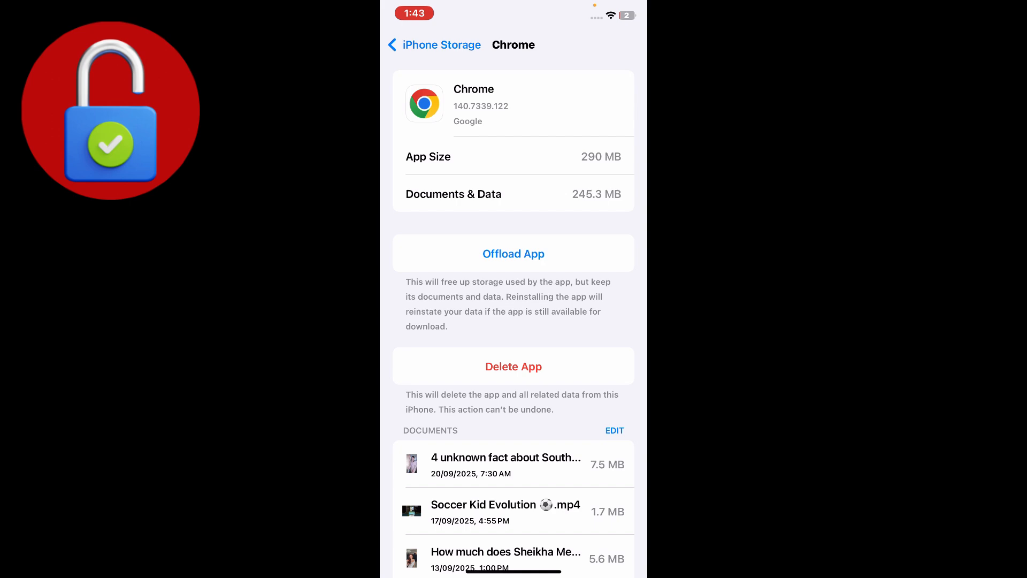
{"action": "left_click", "coordinate": [437, 44]}
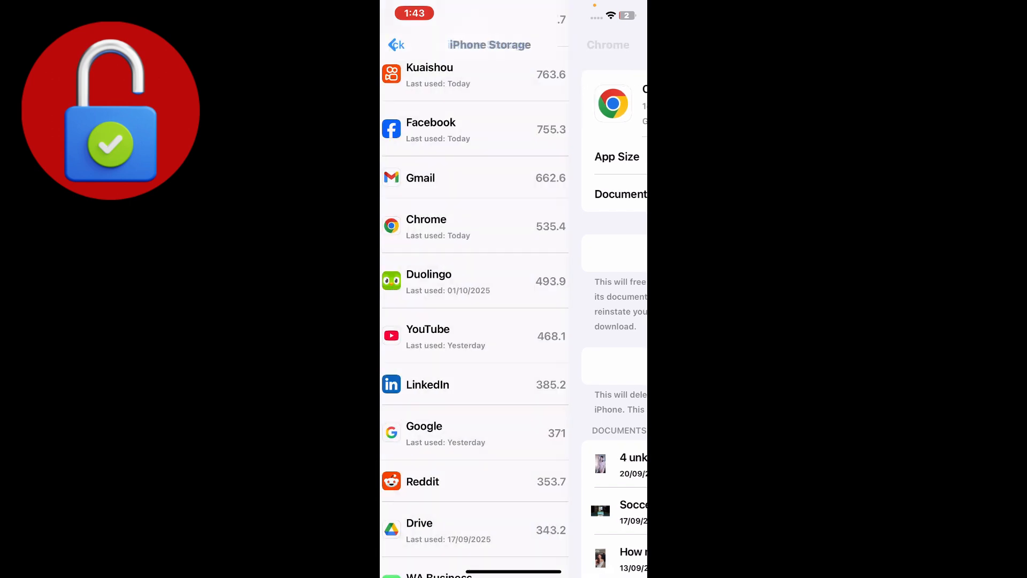
{"action": "scroll", "coordinate": [514, 321], "scroll_direction": "down", "scroll_amount": 5}
Show the reset options list from General > Transfer or Reset iPhone.
{"action": "left_click", "coordinate": [402, 45]}
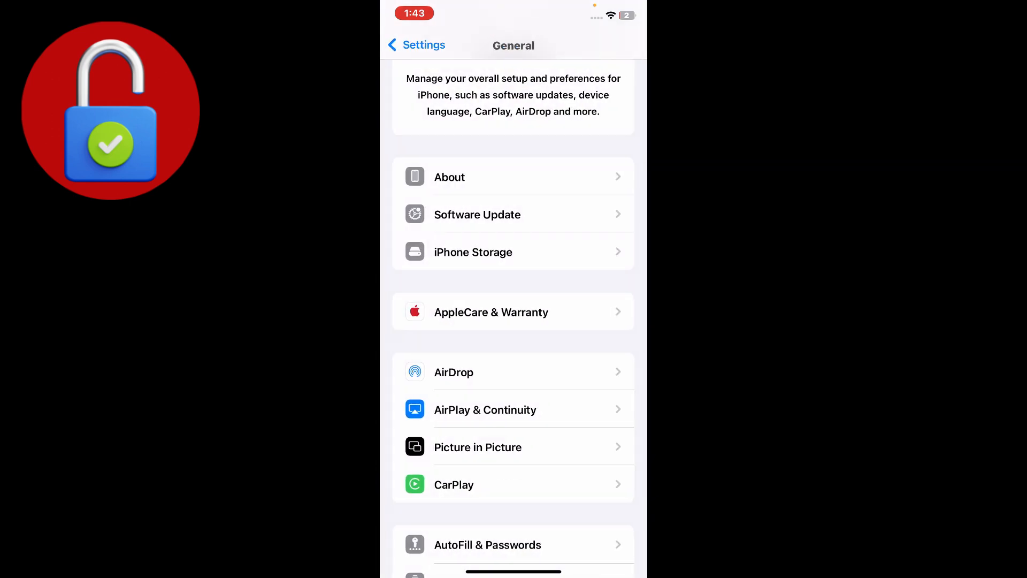
{"action": "scroll", "coordinate": [514, 321], "scroll_direction": "down", "scroll_amount": 6}
{"action": "scroll", "coordinate": [514, 321], "scroll_direction": "down", "scroll_amount": 1}
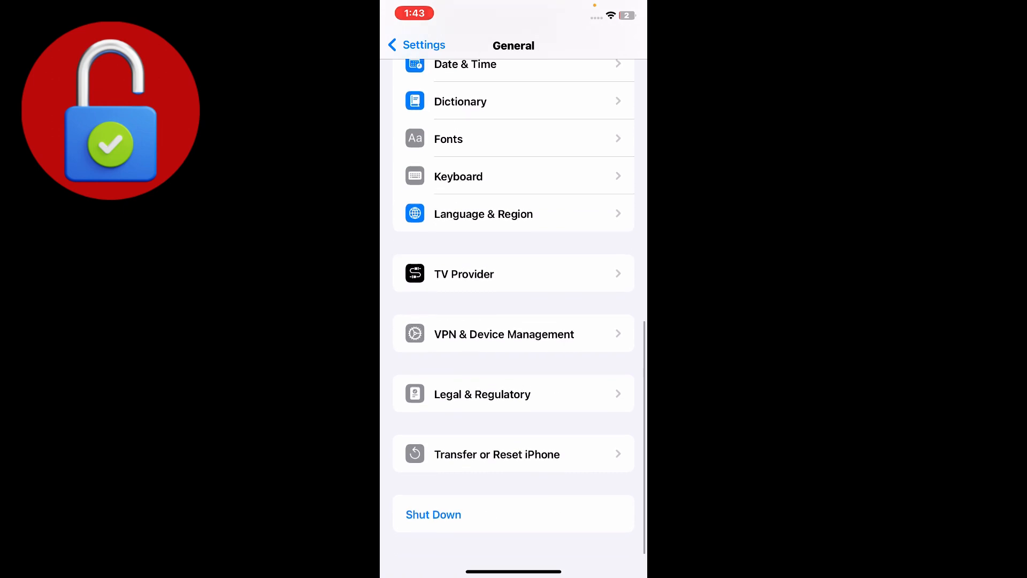
{"action": "left_click", "coordinate": [497, 454]}
{"action": "left_click", "coordinate": [514, 495]}
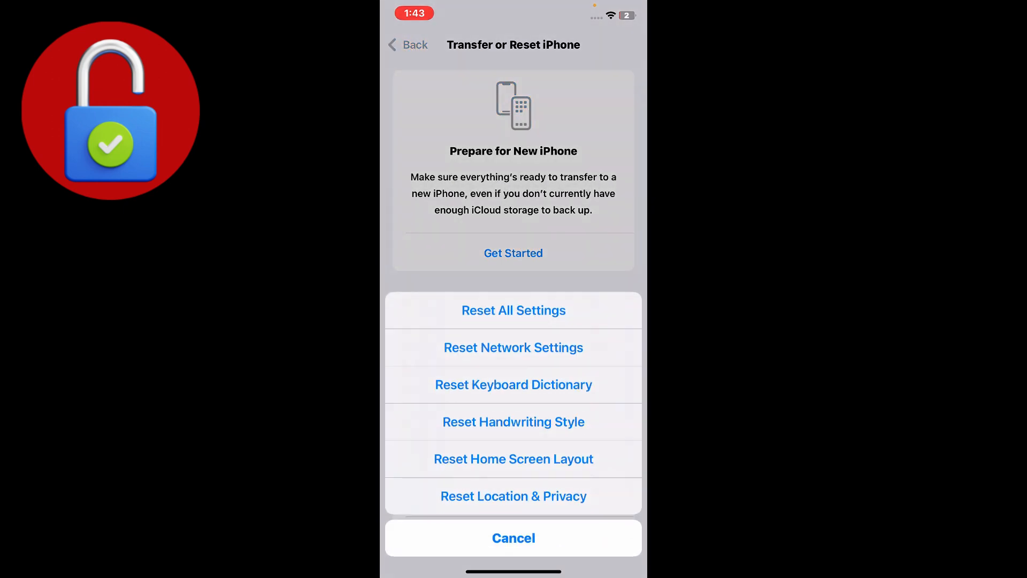
Cancel the reset action sheet and swipe up to the home screen.
{"action": "left_click", "coordinate": [514, 537]}
{"action": "left_click_drag", "start_coordinate": [514, 571], "coordinate": [514, 321]}
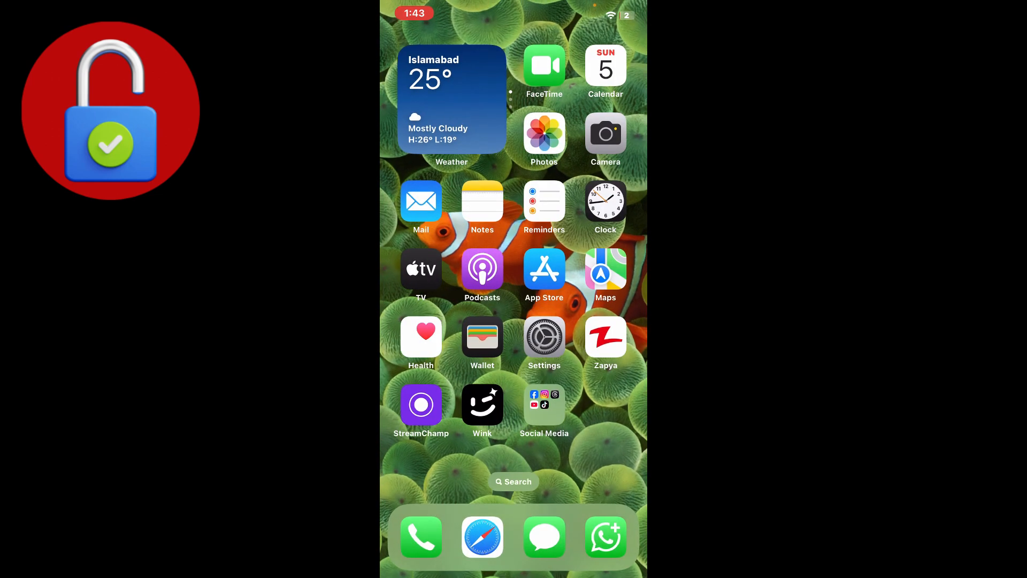